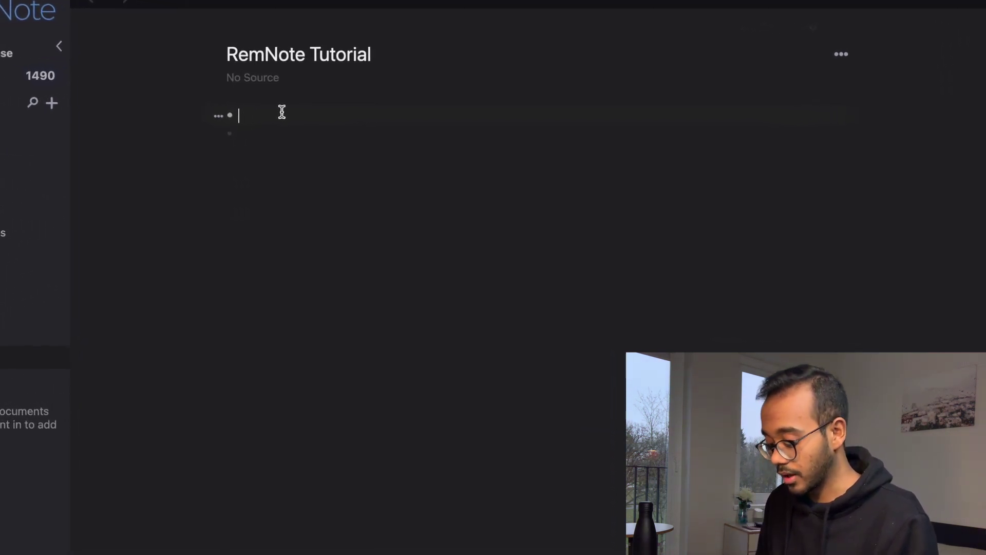
Begin typing a [[ reference to the person's page in the first bullet
{"action": "type", "text": "[[Ali Bada"}
Link the bullet to the person's existing Rem, followed by 'this is what usual text look like'
{"action": "key", "text": "BackSpace"}
{"action": "key", "text": "BackSpace"}
{"action": "key", "text": "BackSpace"}
{"action": "key", "text": "BackSpace"}
{"action": "key", "text": "BackSpace"}
{"action": "key", "text": "BackSpace"}
{"action": "key", "text": "BackSpace"}
{"action": "key", "text": "BackSpace"}
{"action": "key", "text": "BackSpace"}
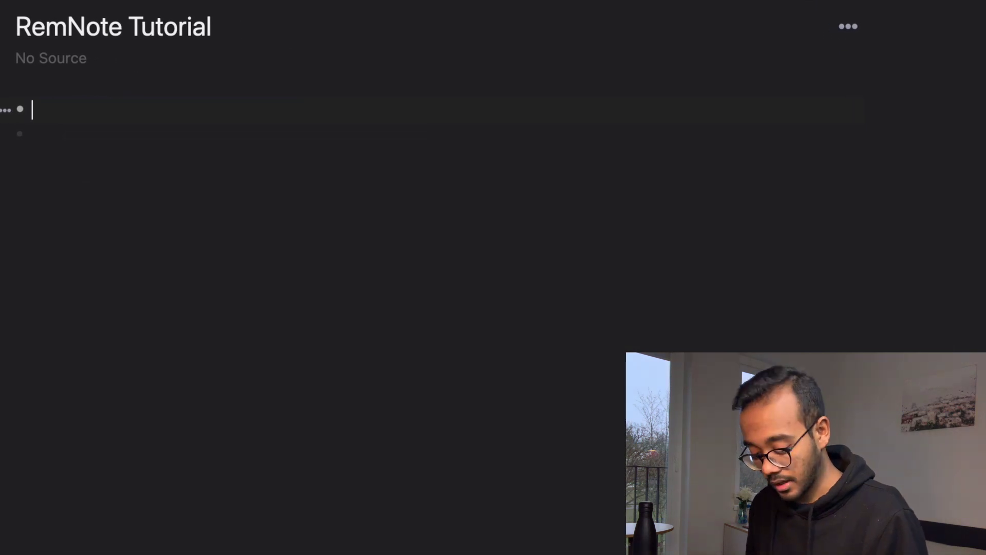
{"action": "type", "text": "["}
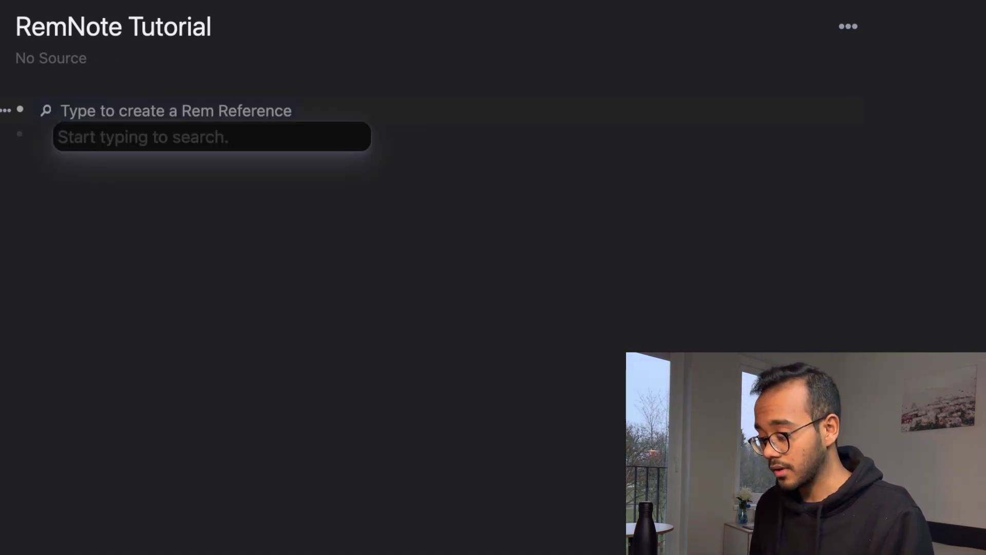
{"action": "type", "text": "ali abdaal"}
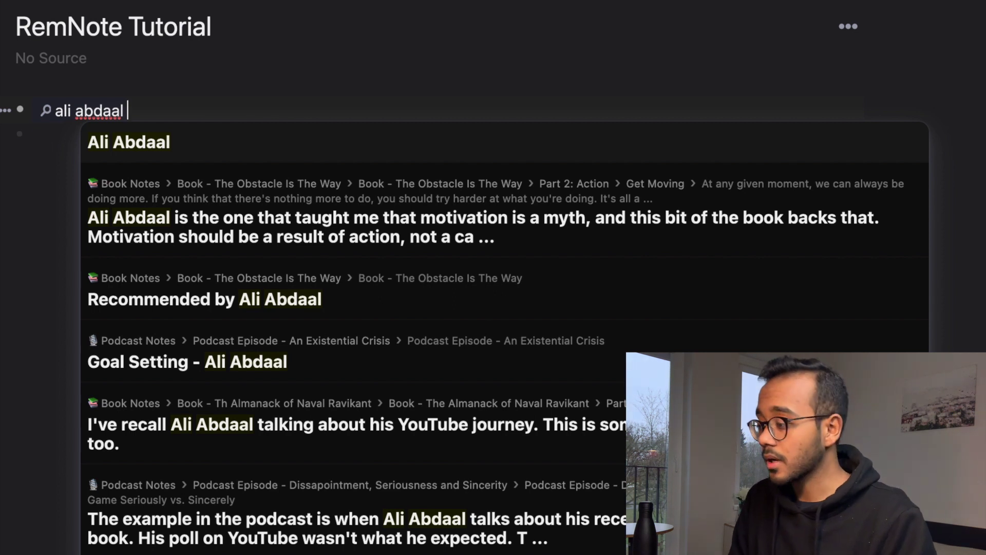
{"action": "key", "text": "Return"}
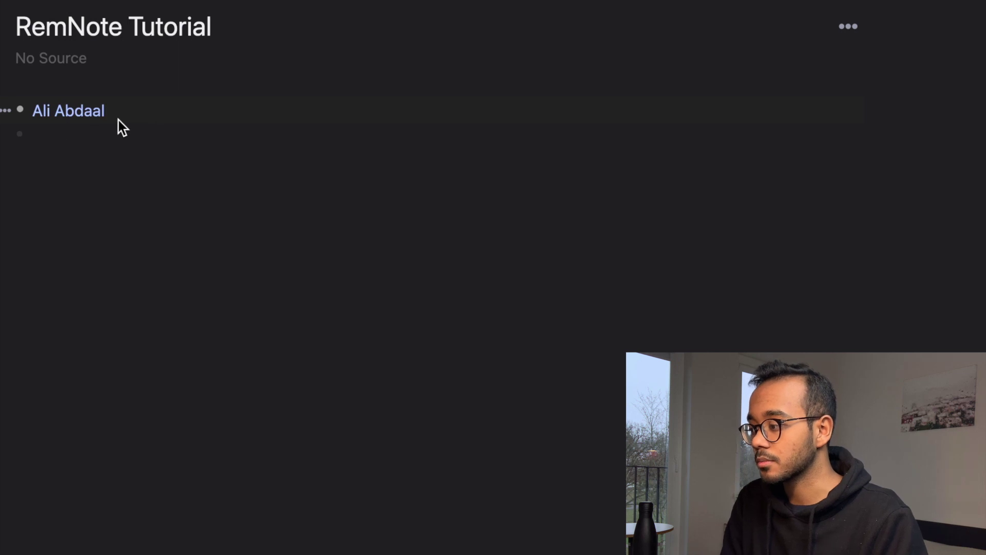
{"action": "type", "text": "this is what usual text look like"}
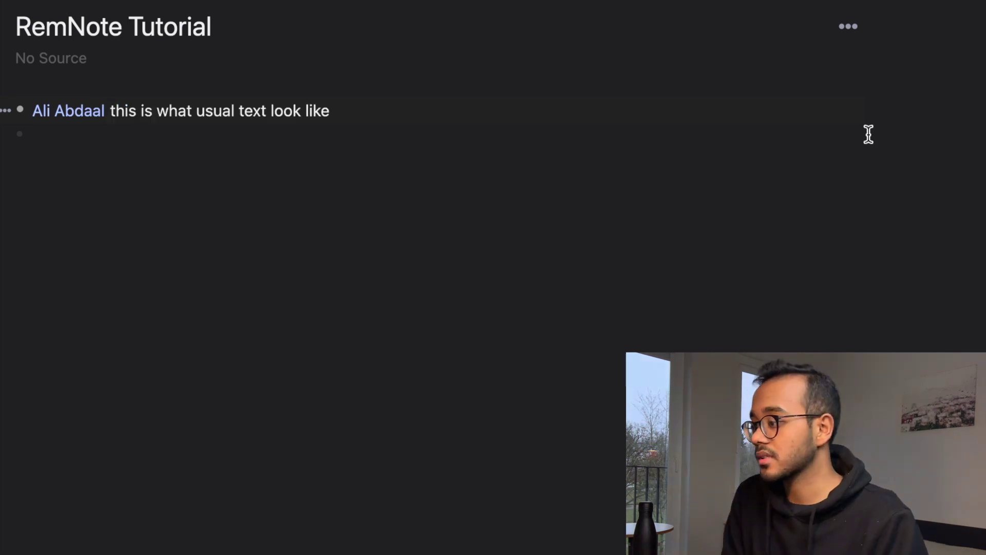
{"action": "left_click", "coordinate": [77, 119]}
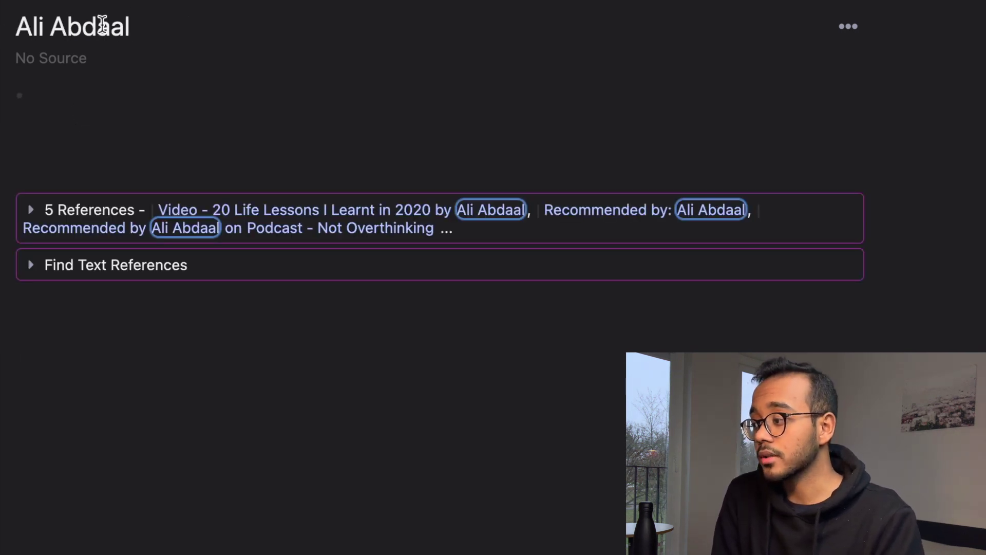
{"action": "left_click", "coordinate": [31, 210]}
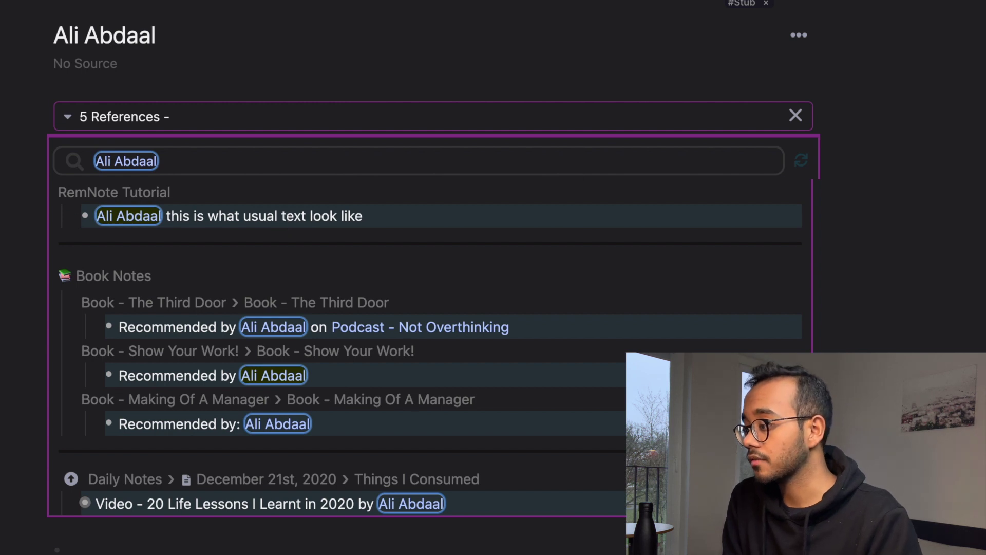
{"action": "key", "text": "super+bracketleft"}
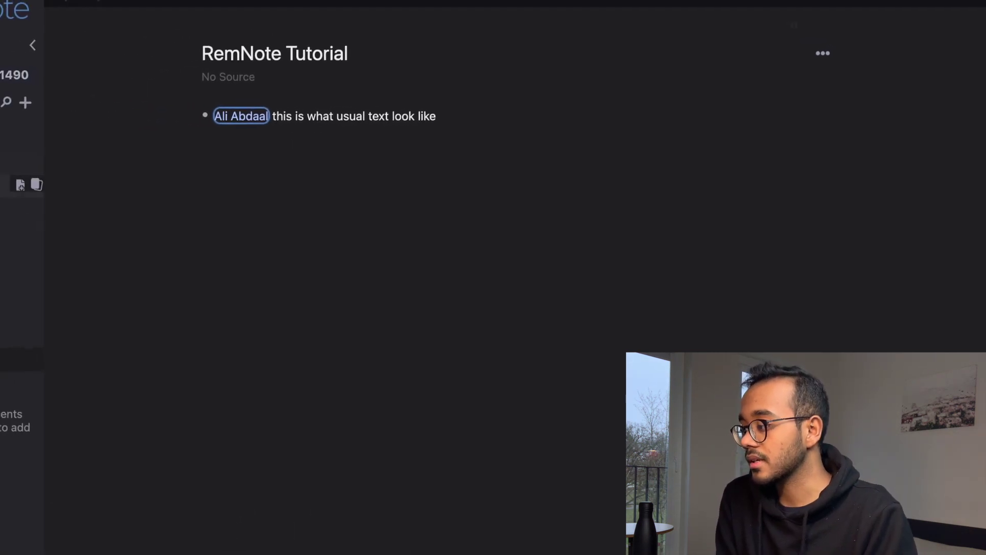
Open the Daily Notes folder from the sidebar's Pinned section
{"action": "mouse_move", "coordinate": [0, 194]}
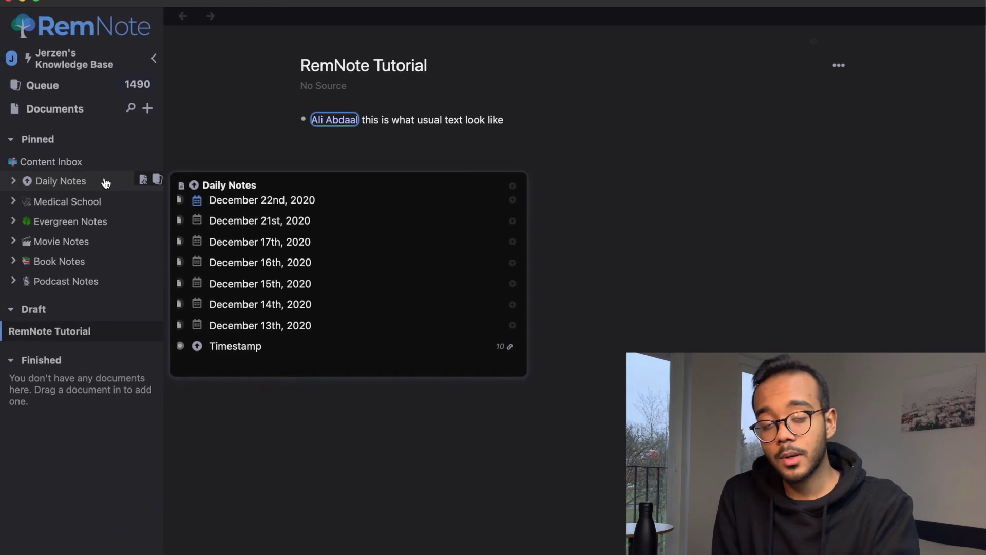
{"action": "left_click", "coordinate": [105, 107]}
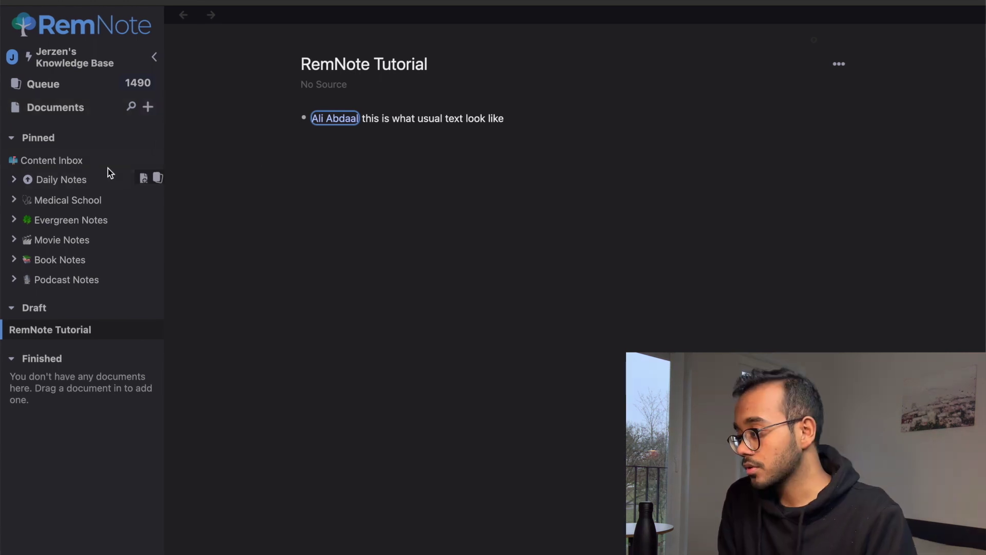
{"action": "left_click", "coordinate": [65, 191]}
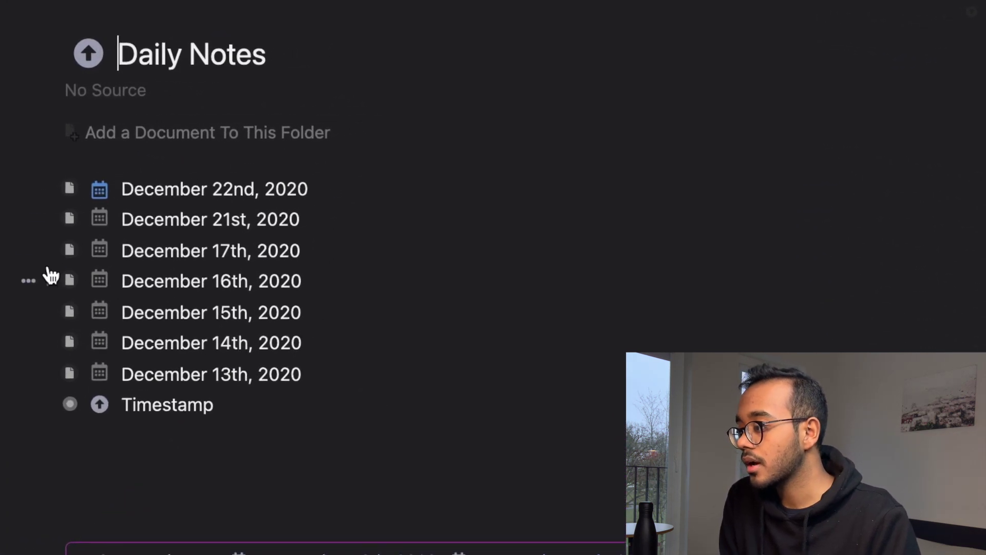
Open the December 21st, 2020 daily note and place the caret after To-dos
{"action": "left_click", "coordinate": [53, 225]}
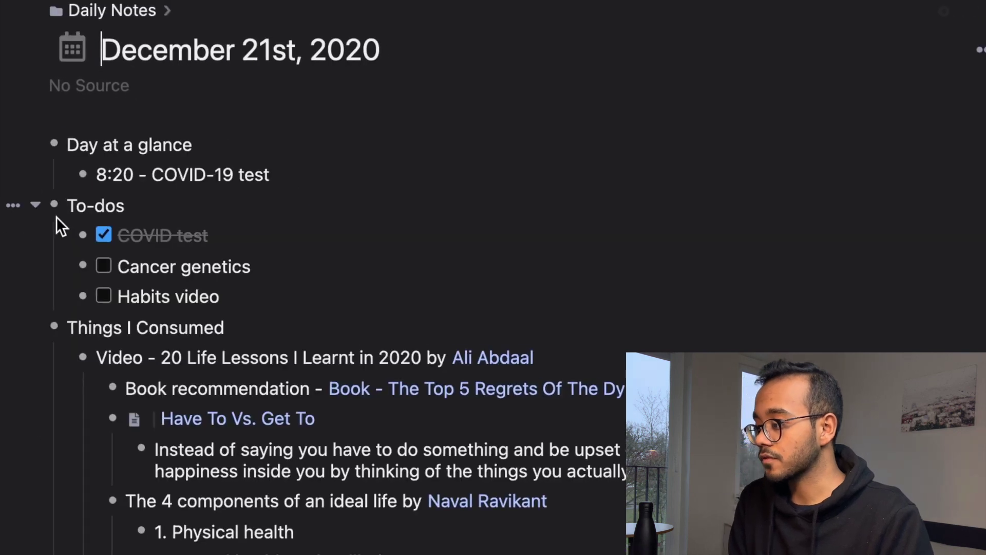
{"action": "scroll", "coordinate": [251, 266], "scroll_direction": "down", "scroll_amount": 2}
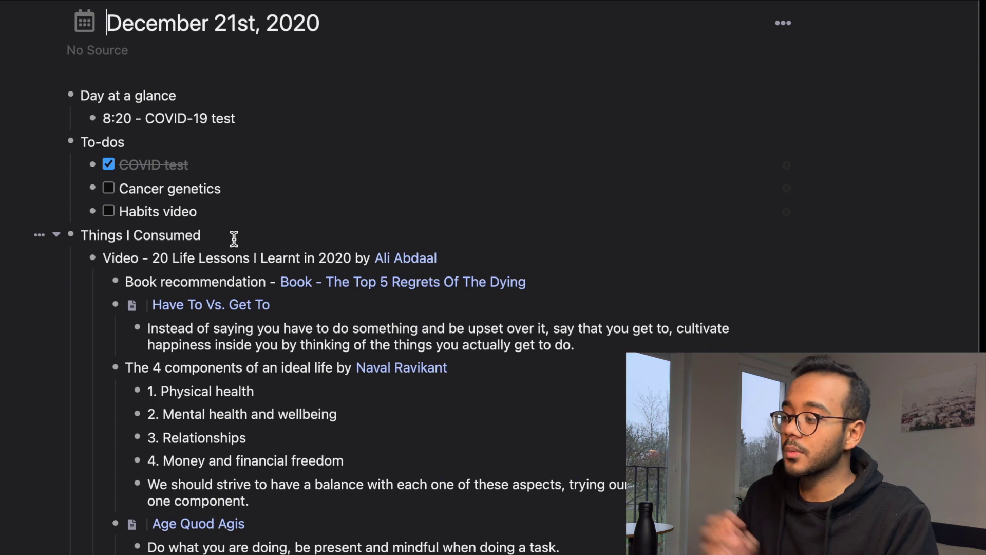
{"action": "left_click_drag", "start_coordinate": [226, 212], "coordinate": [109, 94]}
{"action": "left_click", "coordinate": [200, 91]}
{"action": "left_click", "coordinate": [157, 141]}
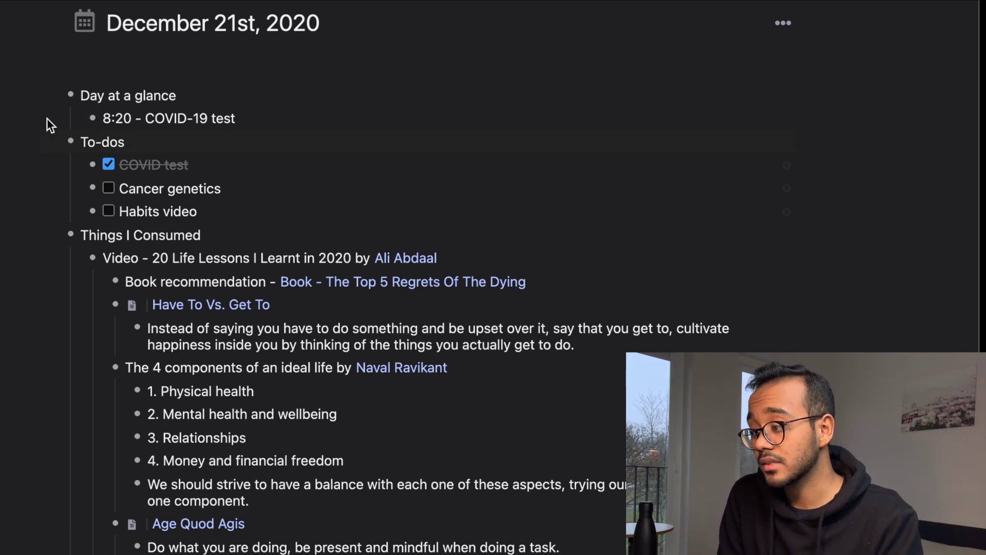
Collapse the Video - 20 Life Lessons I Learnt in 2020 entry
{"action": "scroll", "coordinate": [209, 163], "scroll_direction": "down", "scroll_amount": 3}
{"action": "scroll", "coordinate": [154, 134], "scroll_direction": "up", "scroll_amount": 1}
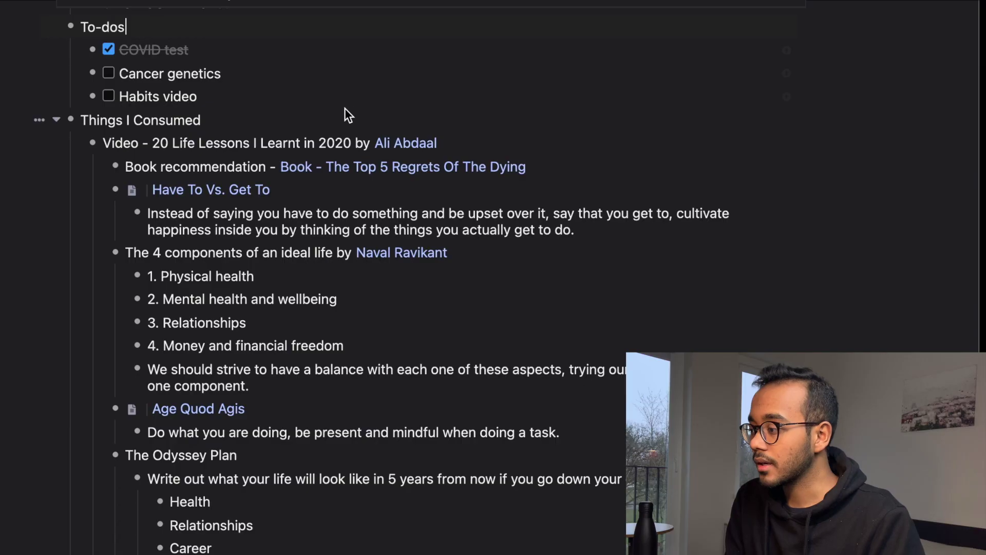
{"action": "scroll", "coordinate": [308, 124], "scroll_direction": "up", "scroll_amount": 1}
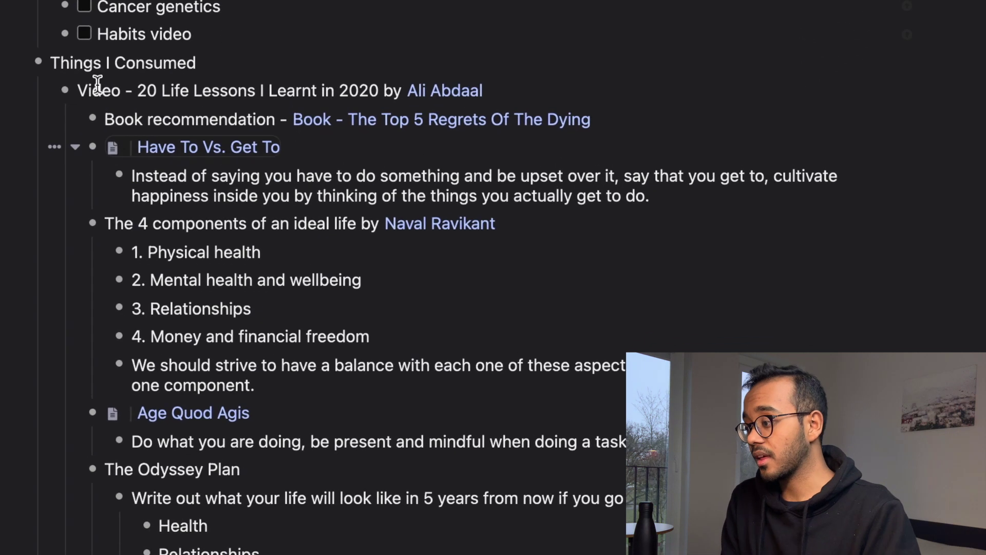
{"action": "mouse_move", "coordinate": [463, 70]}
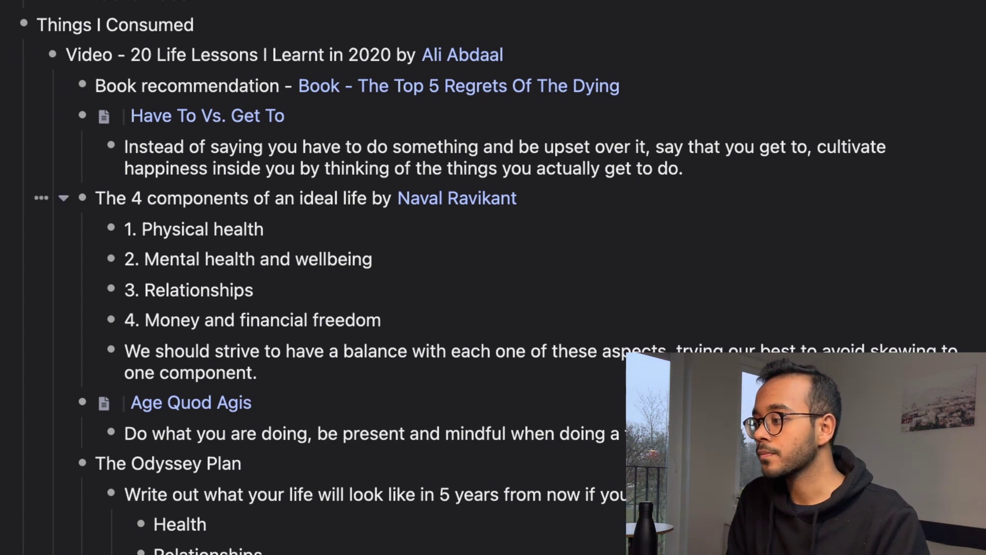
{"action": "scroll", "coordinate": [42, 69], "scroll_direction": "up", "scroll_amount": 3}
{"action": "left_click", "coordinate": [32, 171]}
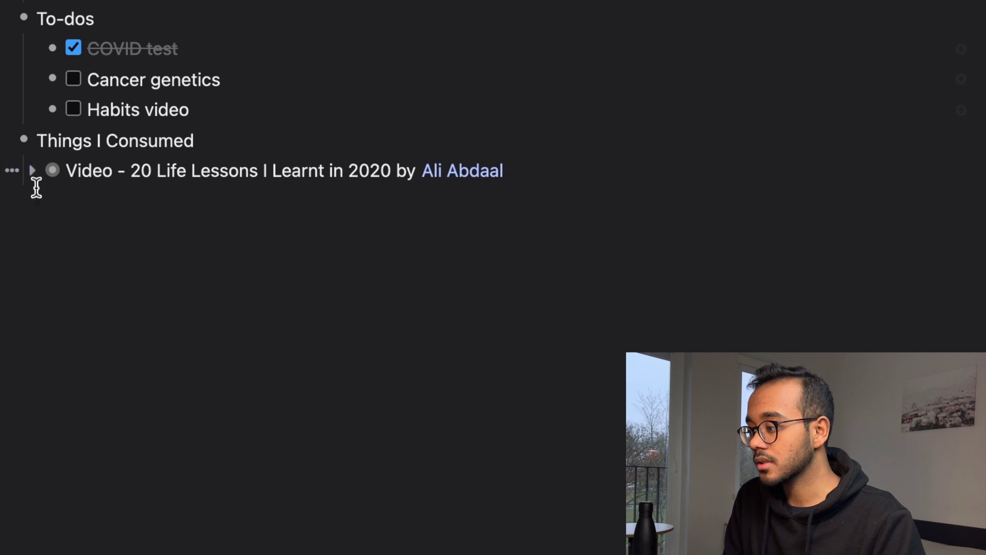
Expand the 20 Life Lessons entry and open the Top 5 Regrets Of The Dying book page
{"action": "left_click", "coordinate": [34, 172]}
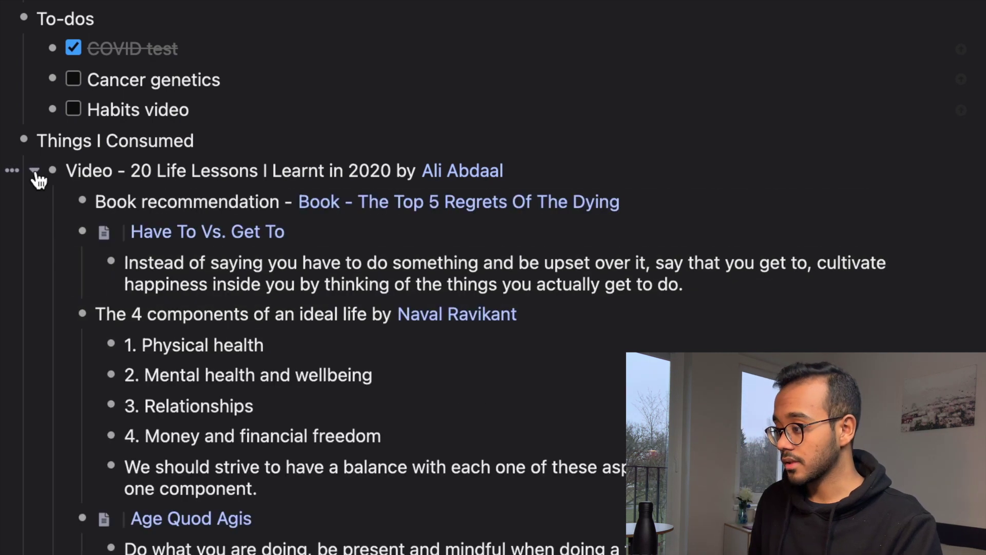
{"action": "scroll", "coordinate": [384, 462], "scroll_direction": "down", "scroll_amount": 3}
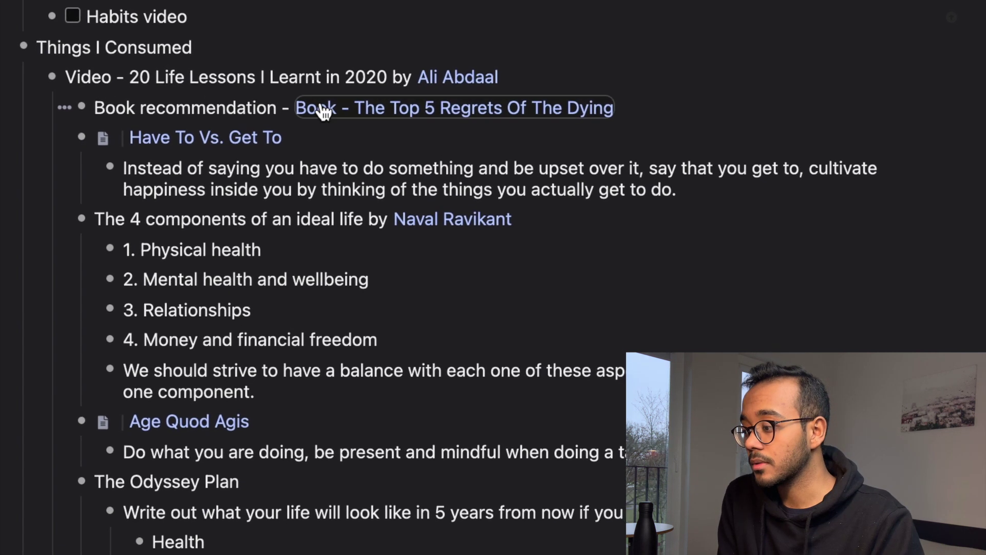
{"action": "mouse_move", "coordinate": [570, 115]}
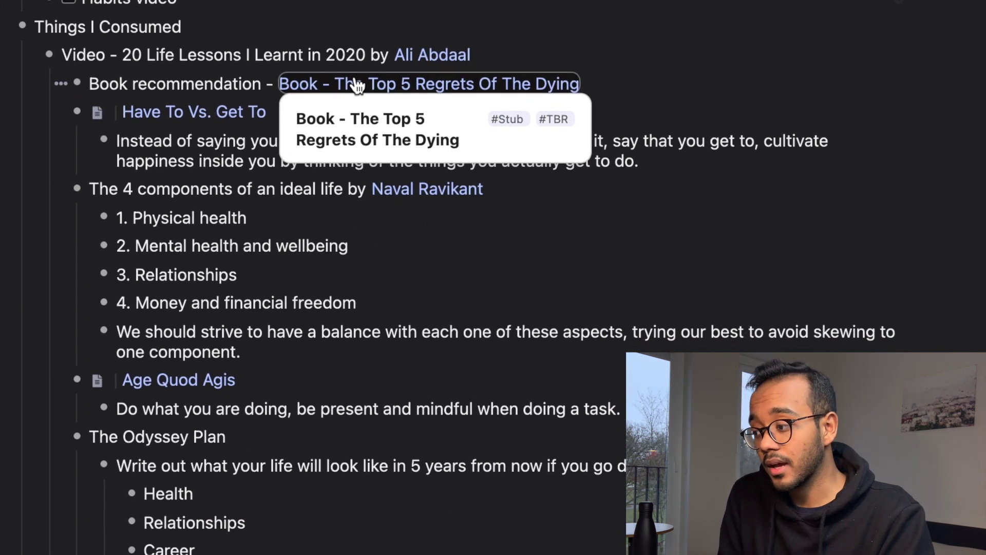
{"action": "left_click", "coordinate": [356, 85], "text": "shift"}
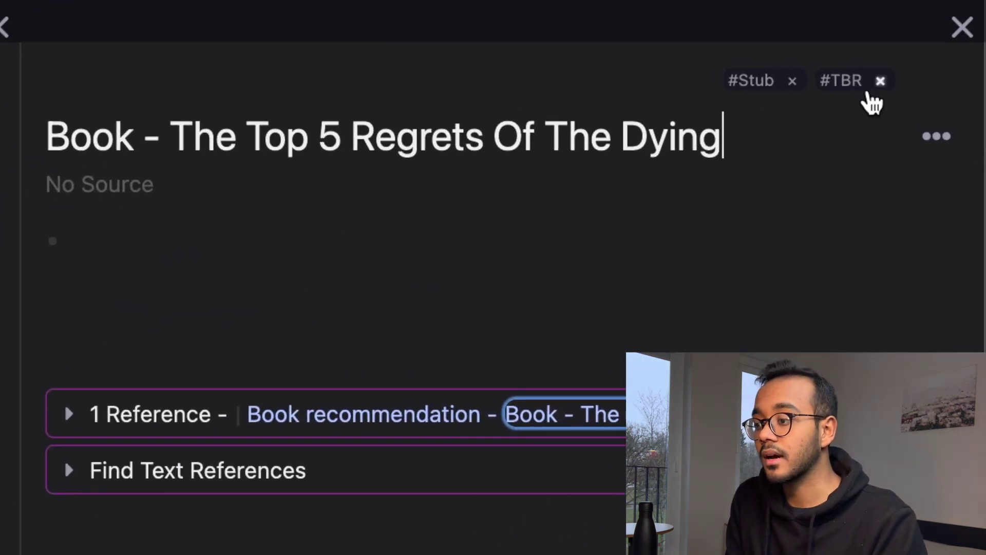
Go to the book's #TBR tag page listing 3 tagged books
{"action": "mouse_move", "coordinate": [851, 93]}
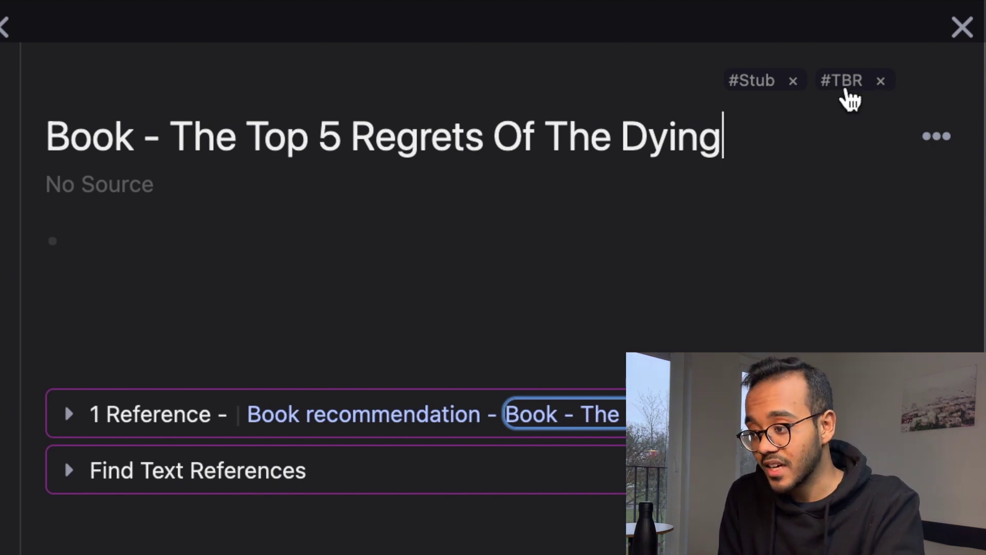
{"action": "left_click", "coordinate": [847, 94]}
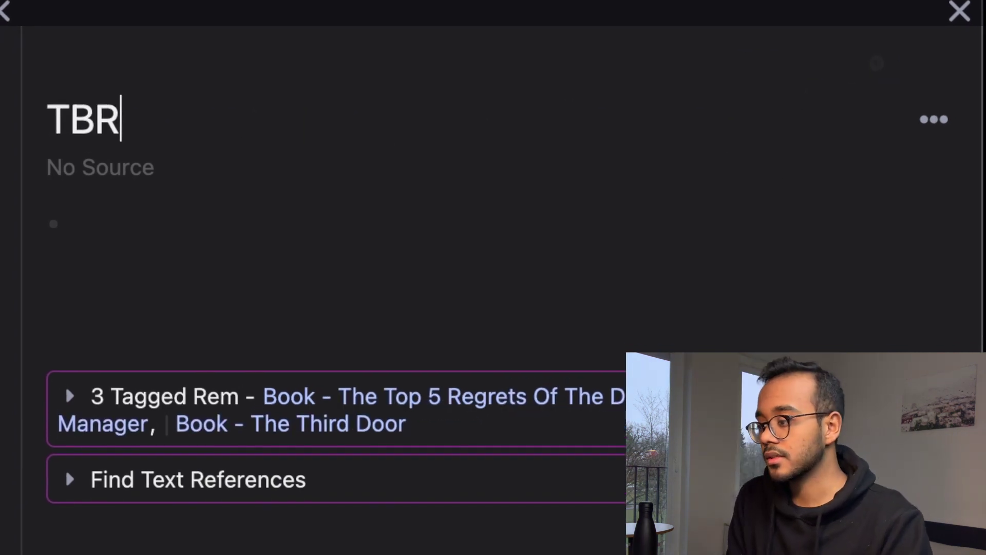
Expand the 3 Tagged Rem list on the TBR page
{"action": "left_click", "coordinate": [71, 377]}
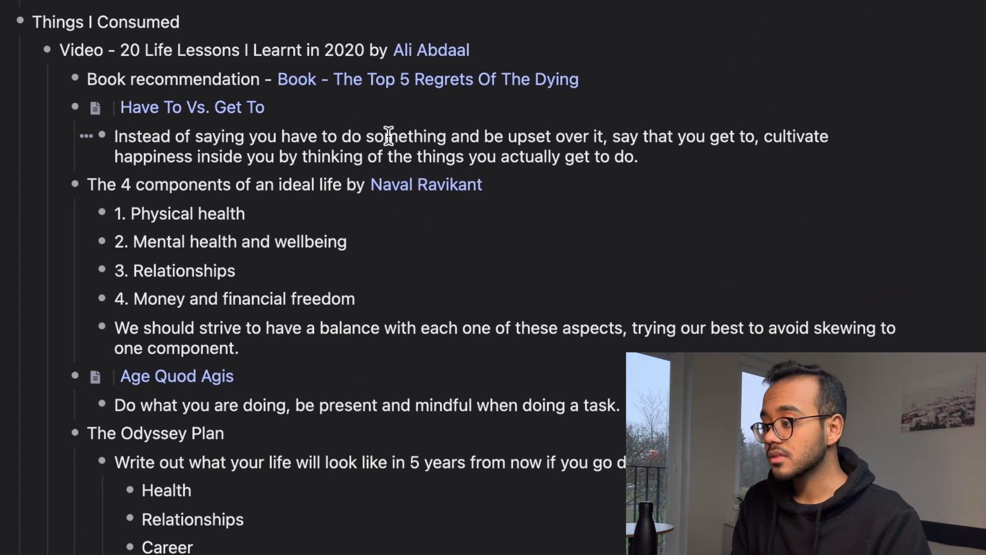
{"action": "mouse_move", "coordinate": [177, 106]}
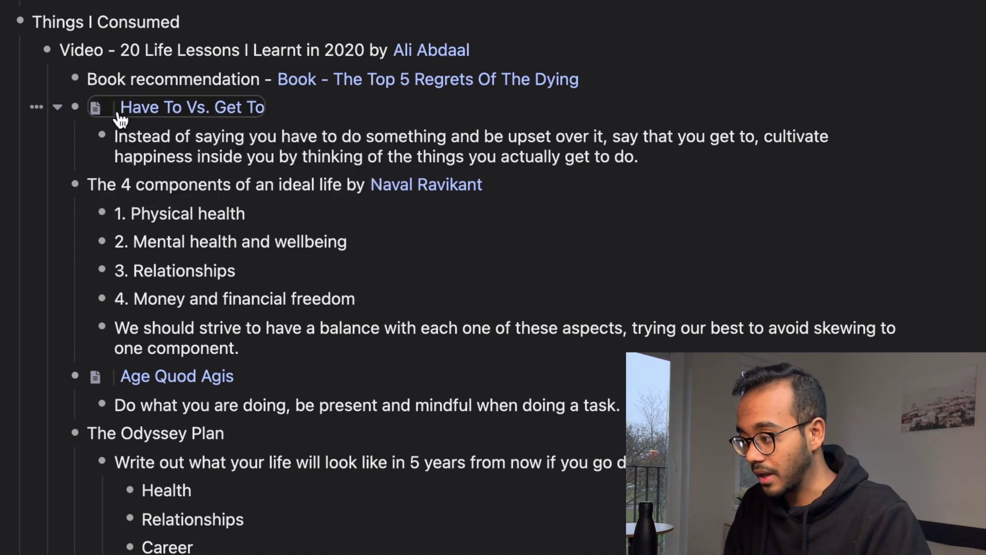
{"action": "mouse_move", "coordinate": [119, 120]}
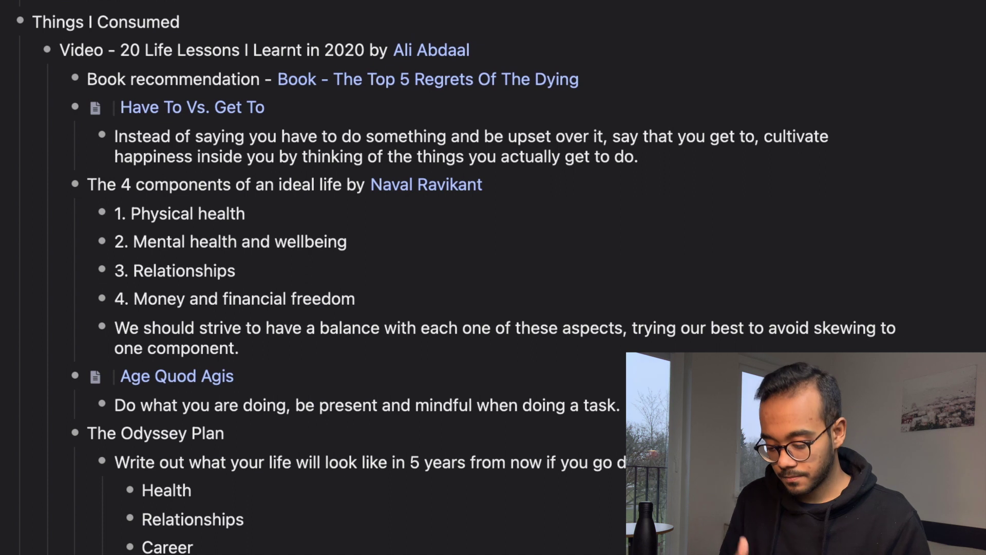
{"action": "left_click", "coordinate": [251, 107], "text": "shift"}
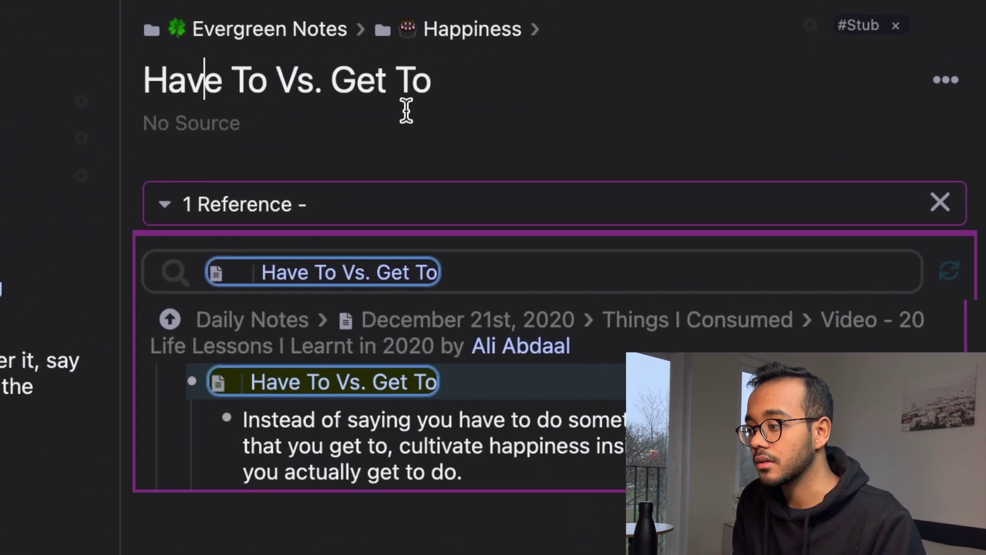
{"action": "left_click", "coordinate": [195, 84]}
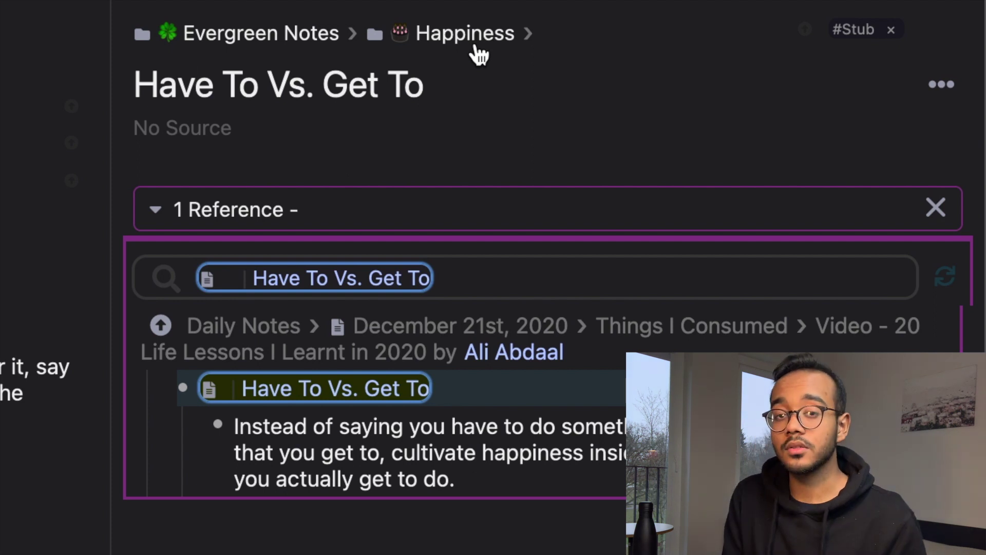
{"action": "left_click", "coordinate": [942, 87]}
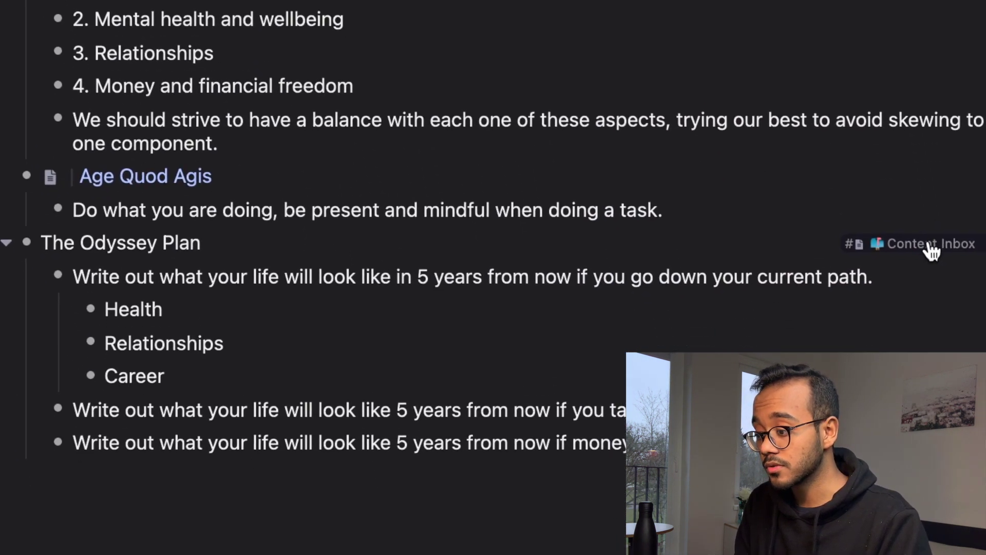
Type #content after The Odyssey Plan to search tags, then cancel the tag
{"action": "triple_click", "coordinate": [244, 163]}
{"action": "left_click", "coordinate": [244, 164]}
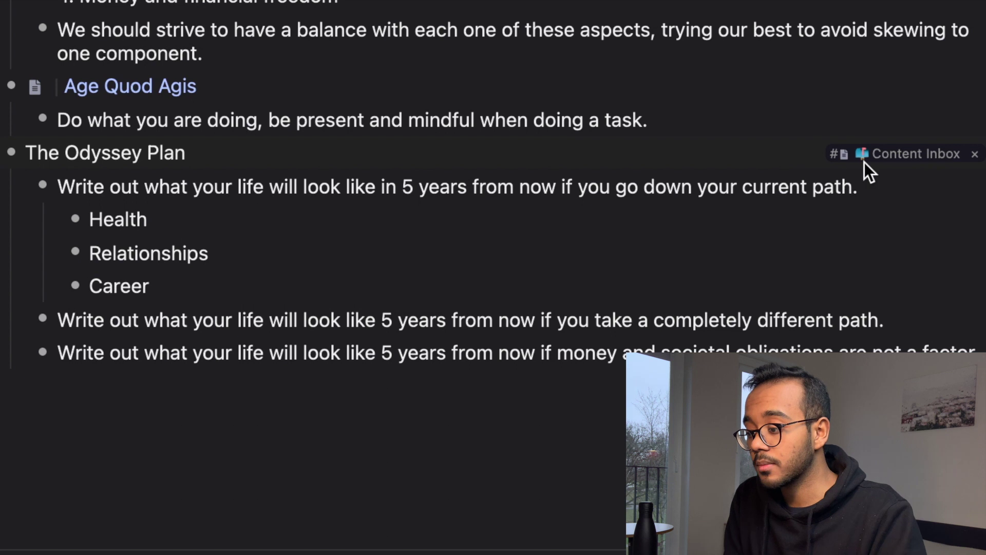
{"action": "mouse_move", "coordinate": [867, 170]}
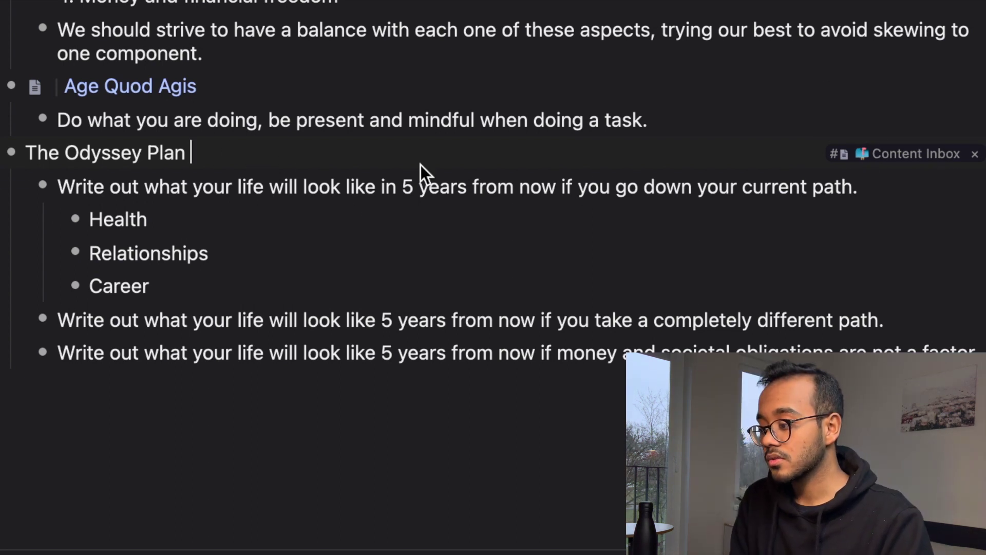
{"action": "type", "text": "#"}
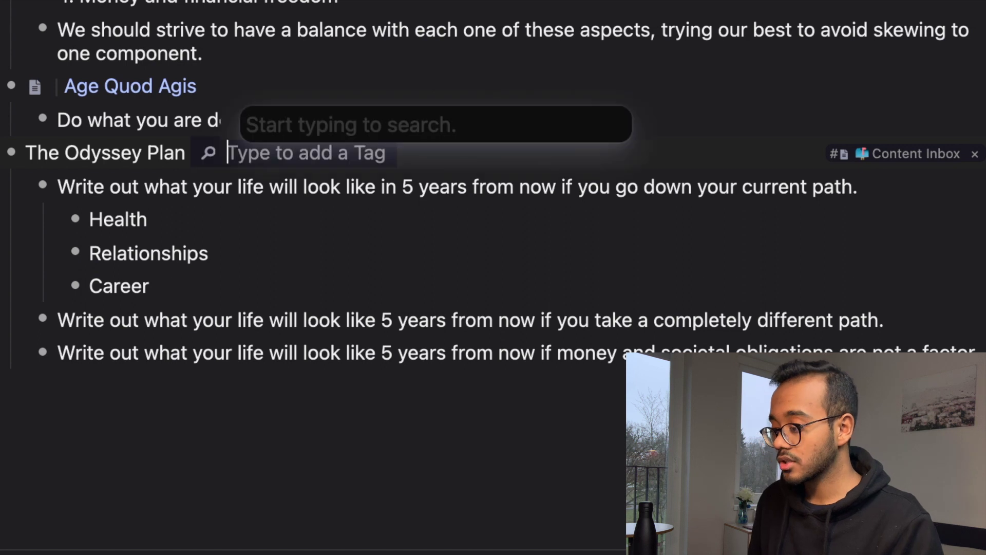
{"action": "type", "text": "conten"}
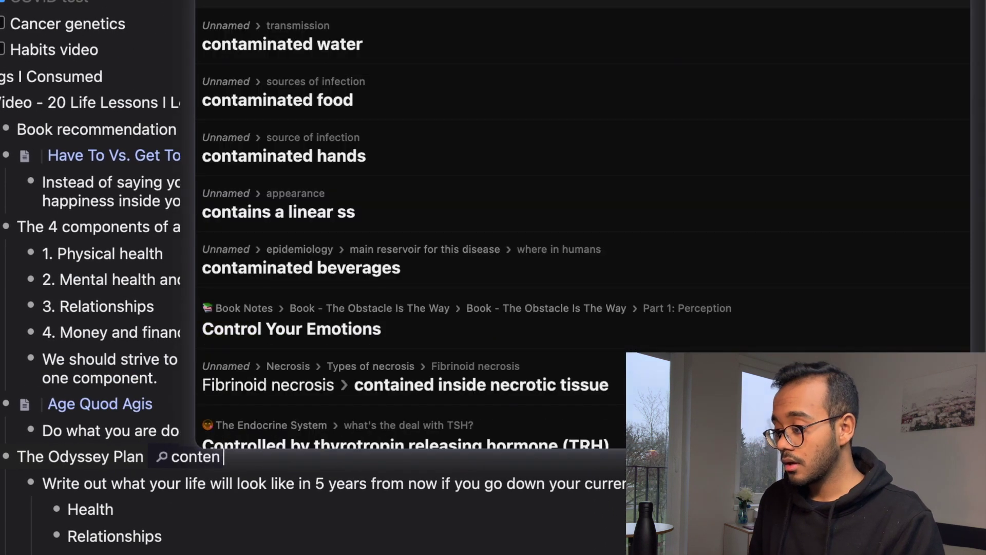
{"action": "type", "text": "t"}
{"action": "key", "text": "alt+BackSpace"}
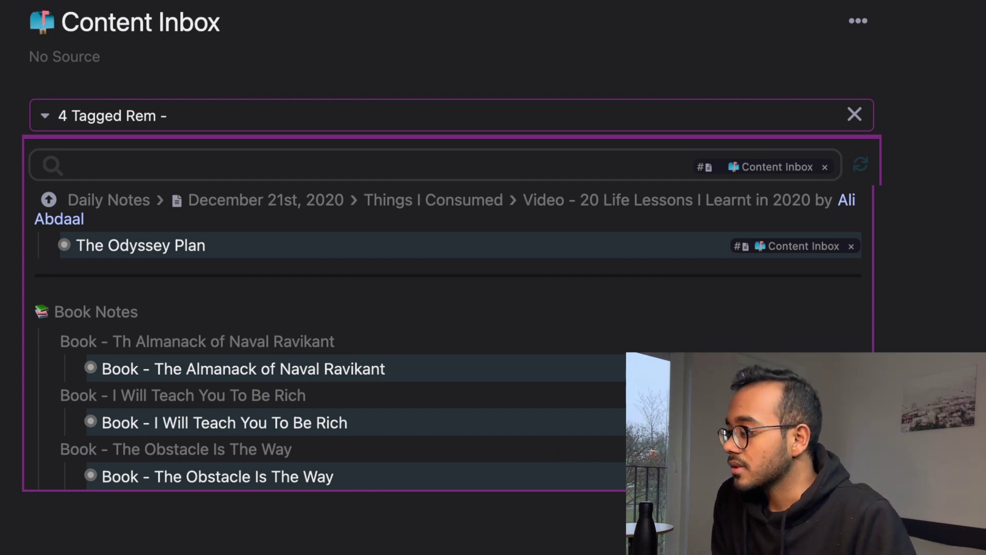
Open the Book Notes folder from the Content Inbox tagged list
{"action": "left_click", "coordinate": [96, 311]}
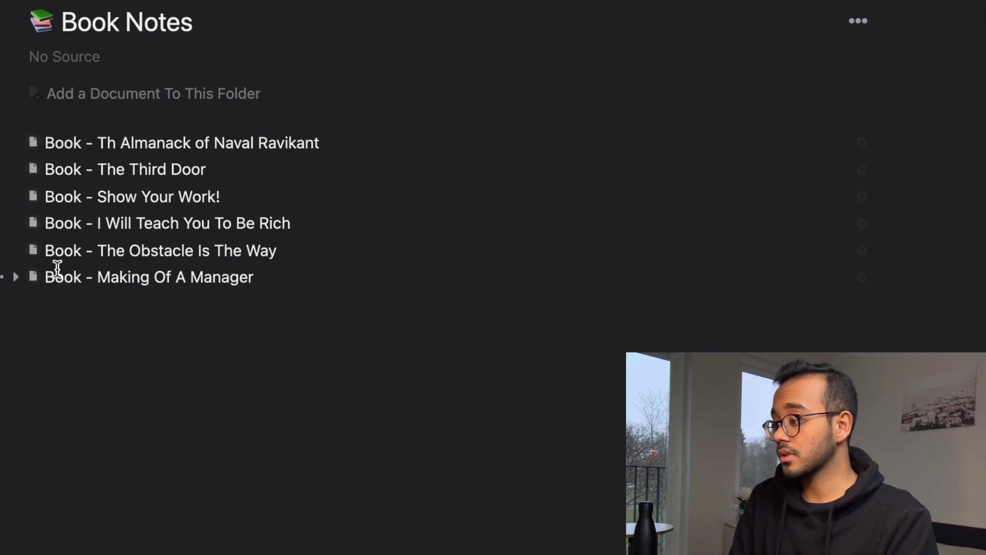
Open Book - The Obstacle Is The Way and scroll to its #Quotes business-opportunities line
{"action": "left_click", "coordinate": [36, 251]}
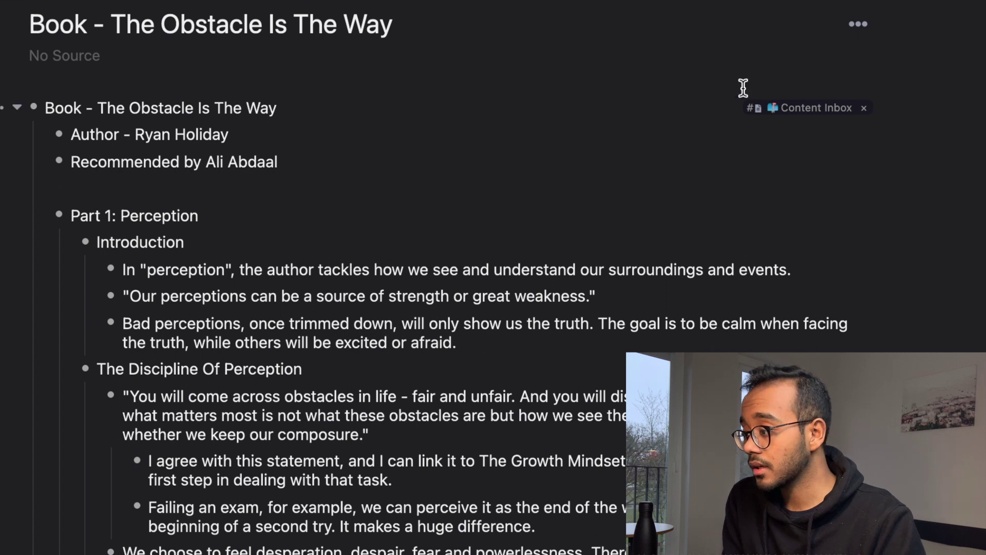
{"action": "scroll", "coordinate": [401, 192], "scroll_direction": "down", "scroll_amount": 10}
{"action": "scroll", "coordinate": [400, 191], "scroll_direction": "up", "scroll_amount": 10}
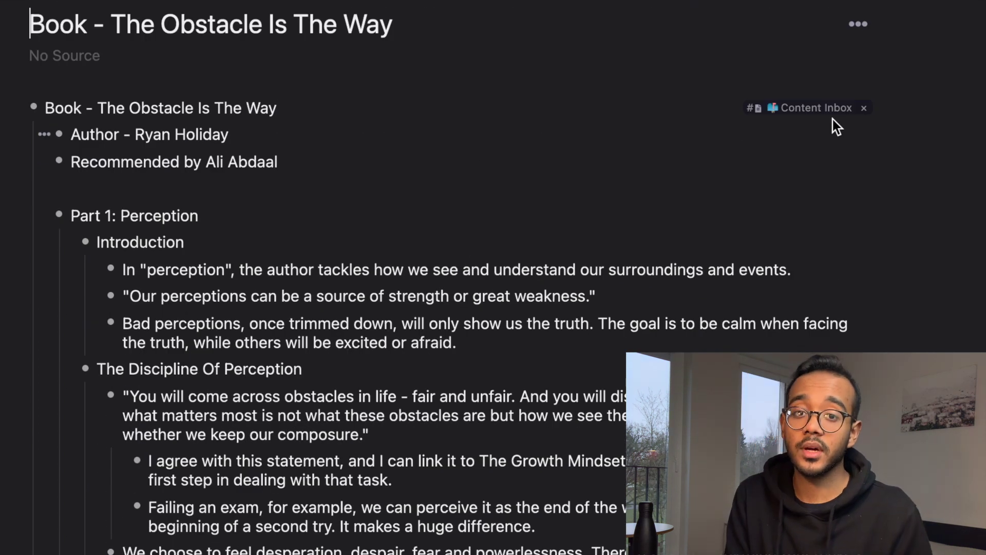
{"action": "scroll", "coordinate": [733, 228], "scroll_direction": "down", "scroll_amount": 2}
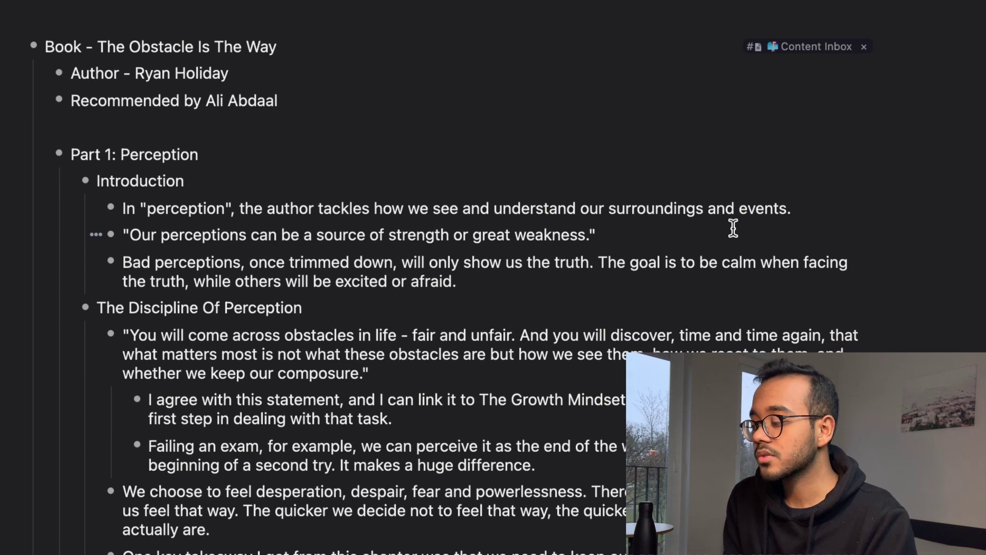
{"action": "scroll", "coordinate": [722, 247], "scroll_direction": "down", "scroll_amount": 2}
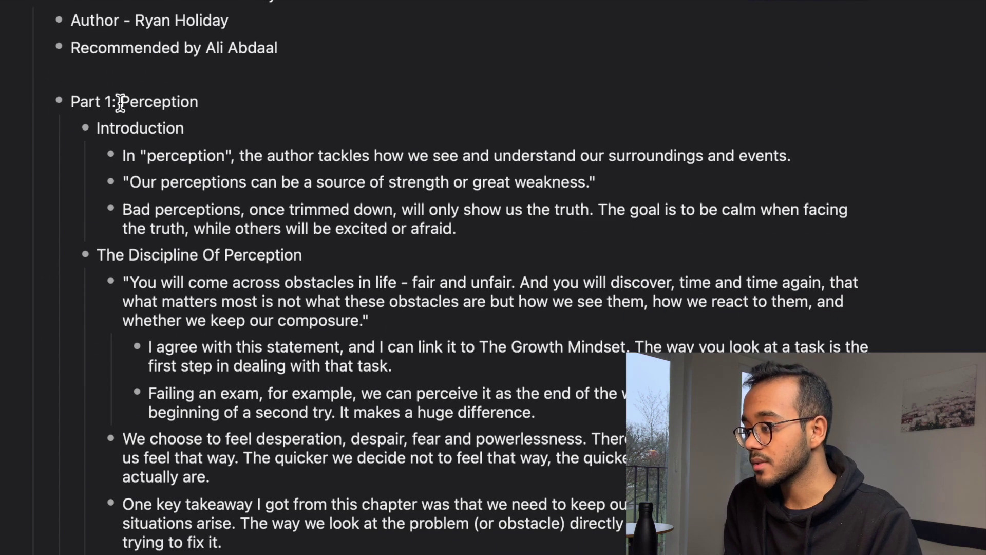
{"action": "scroll", "coordinate": [308, 503], "scroll_direction": "down", "scroll_amount": 1}
{"action": "scroll", "coordinate": [360, 308], "scroll_direction": "down", "scroll_amount": 3}
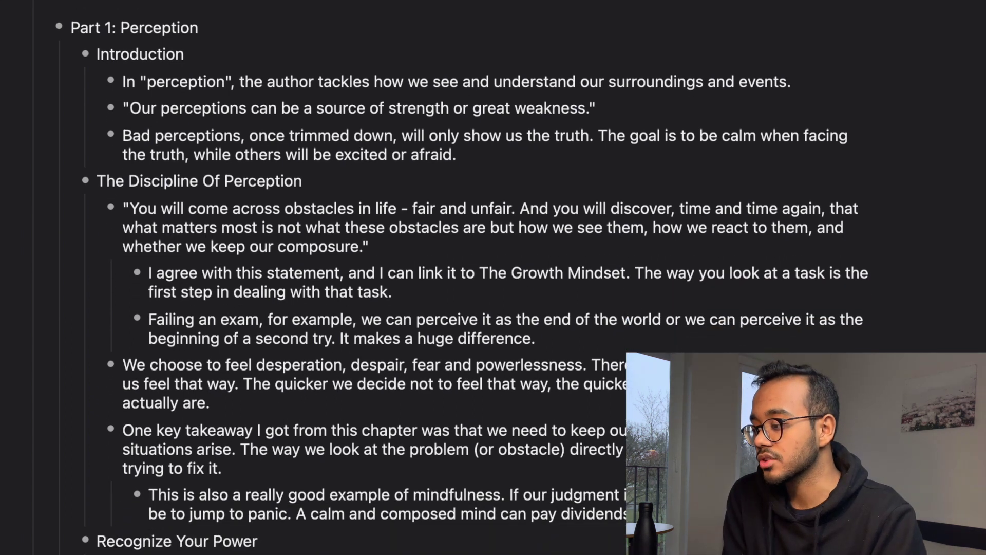
{"action": "scroll", "coordinate": [462, 277], "scroll_direction": "down", "scroll_amount": 15}
{"action": "scroll", "coordinate": [463, 308], "scroll_direction": "down", "scroll_amount": 18}
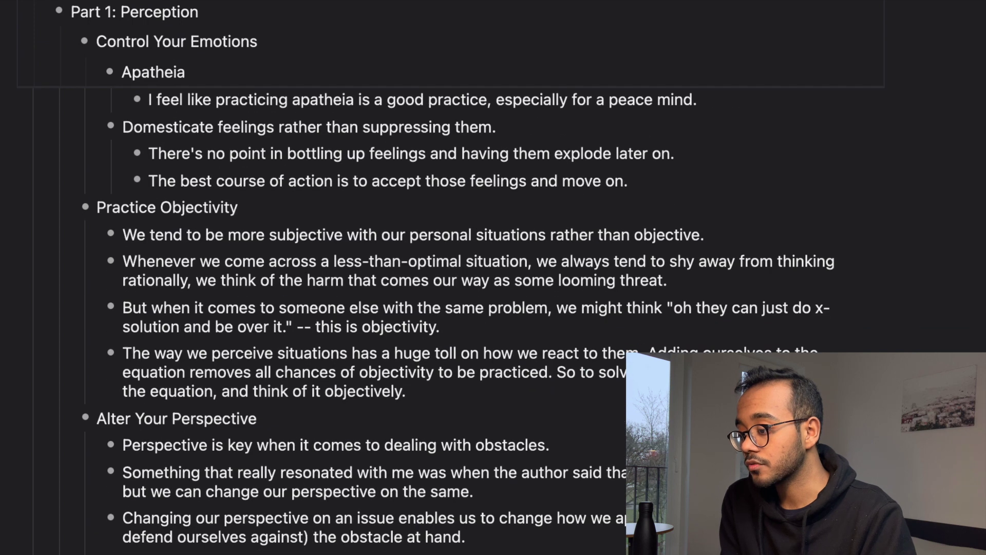
{"action": "scroll", "coordinate": [766, 387], "scroll_direction": "down", "scroll_amount": 9}
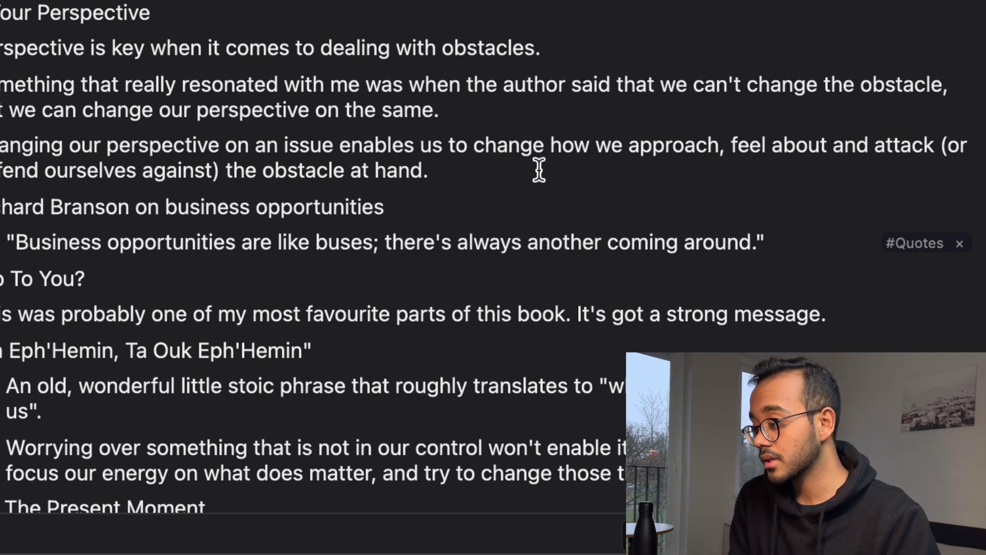
Review the three rems tagged #Quotes, then return to The Obstacle Is The Way notes
{"action": "left_click", "coordinate": [905, 251]}
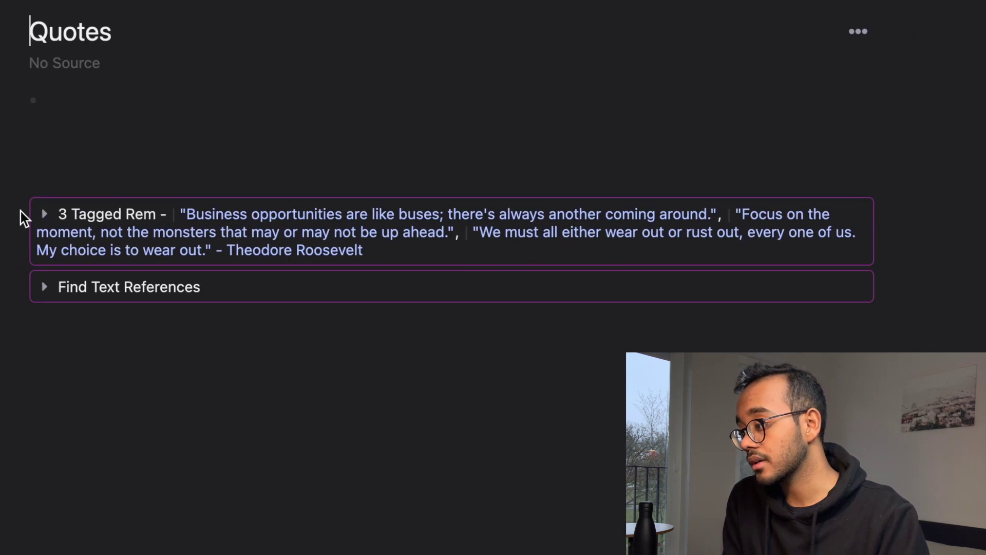
{"action": "left_click", "coordinate": [44, 215]}
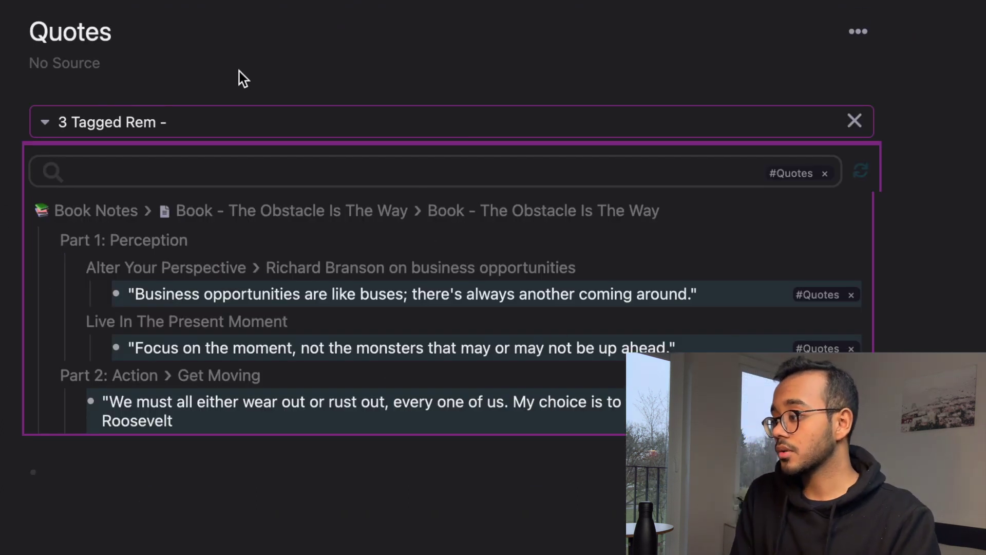
{"action": "left_click", "coordinate": [292, 210]}
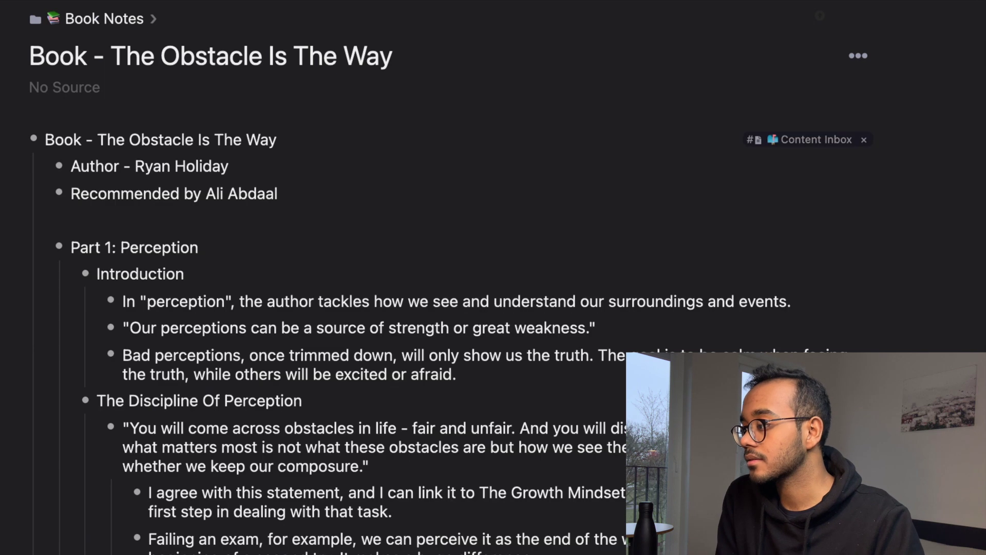
Scroll through the book notes, then jump to the Evergreen Notes folder with super+[
{"action": "scroll", "coordinate": [469, 370], "scroll_direction": "down", "scroll_amount": 3}
{"action": "scroll", "coordinate": [471, 370], "scroll_direction": "down", "scroll_amount": 10}
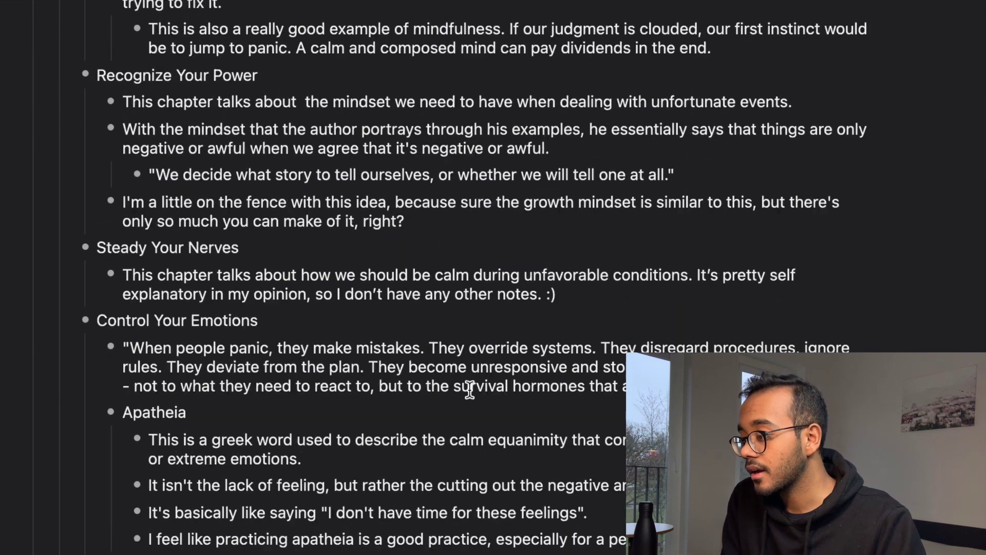
{"action": "scroll", "coordinate": [625, 470], "scroll_direction": "down", "scroll_amount": 5}
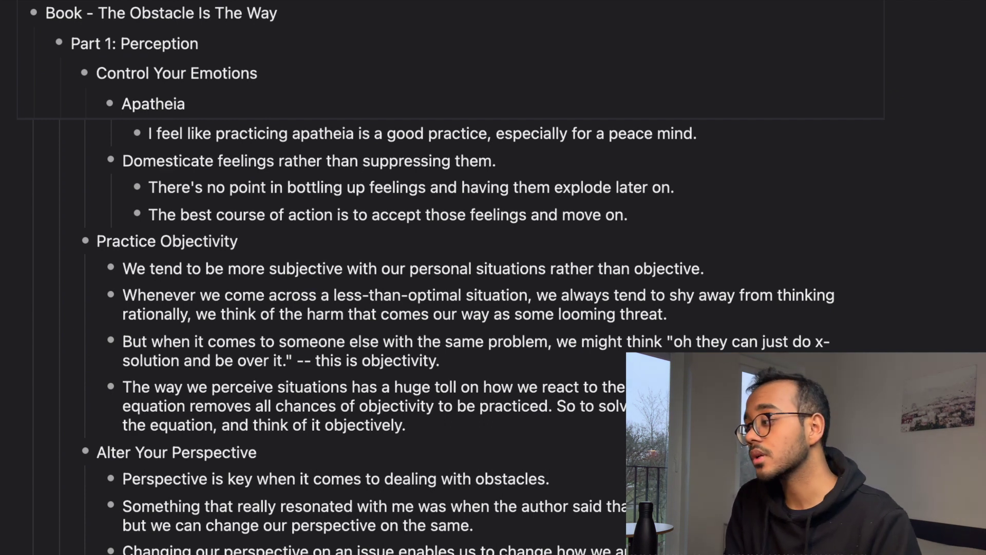
{"action": "key", "text": "super+["}
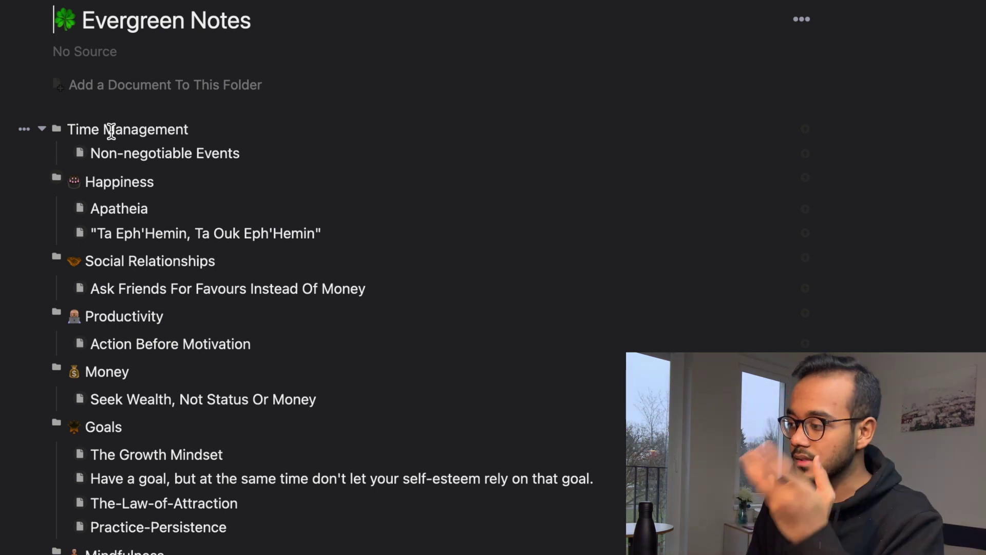
{"action": "scroll", "coordinate": [167, 134], "scroll_direction": "down", "scroll_amount": 2}
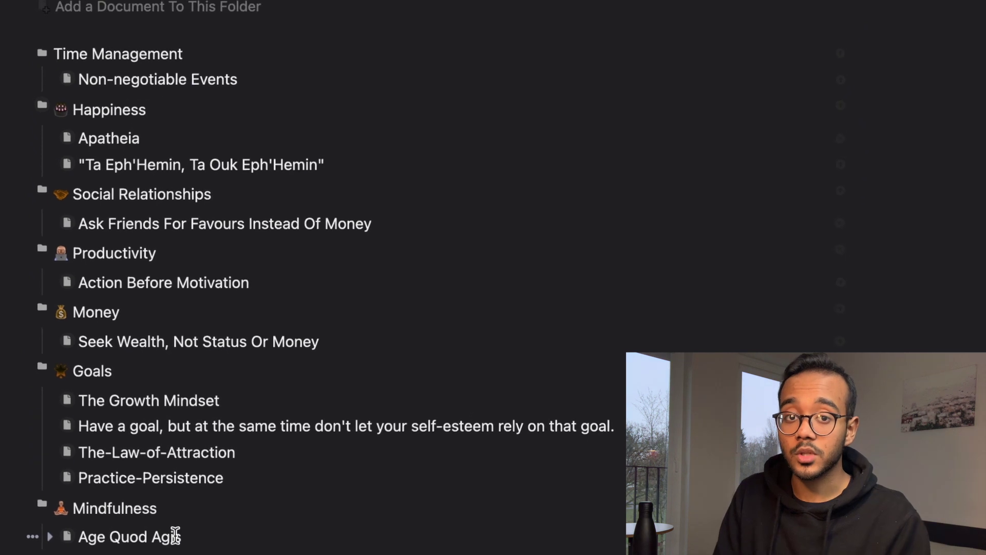
{"action": "left_click", "coordinate": [85, 546]}
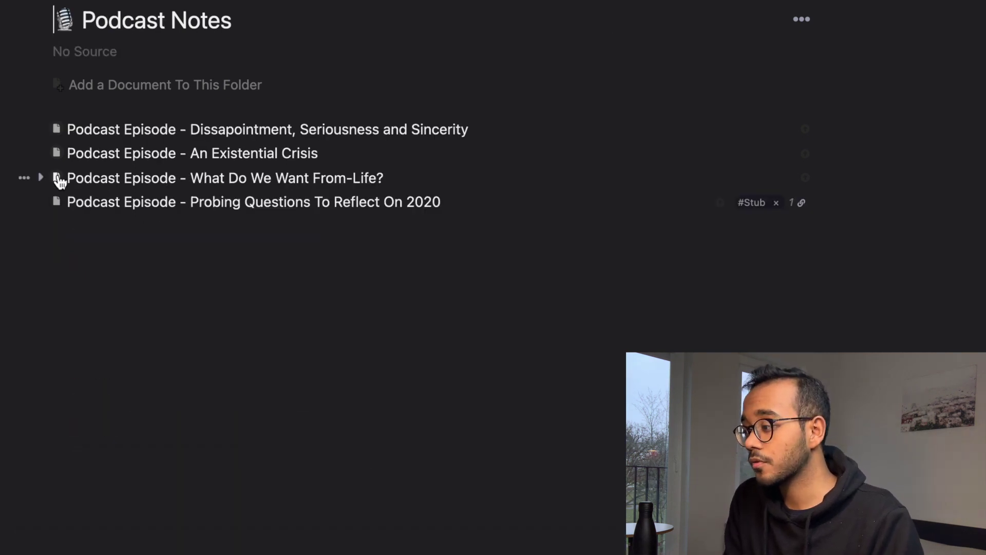
Open the 'Podcast Episode - What Do We Want From Life?' notes in Podcast Notes
{"action": "left_click", "coordinate": [62, 180]}
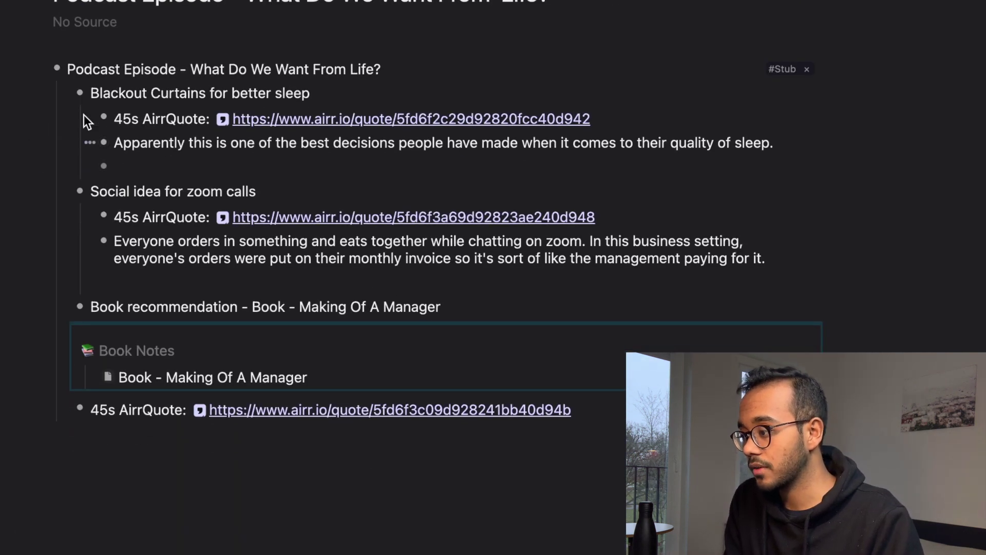